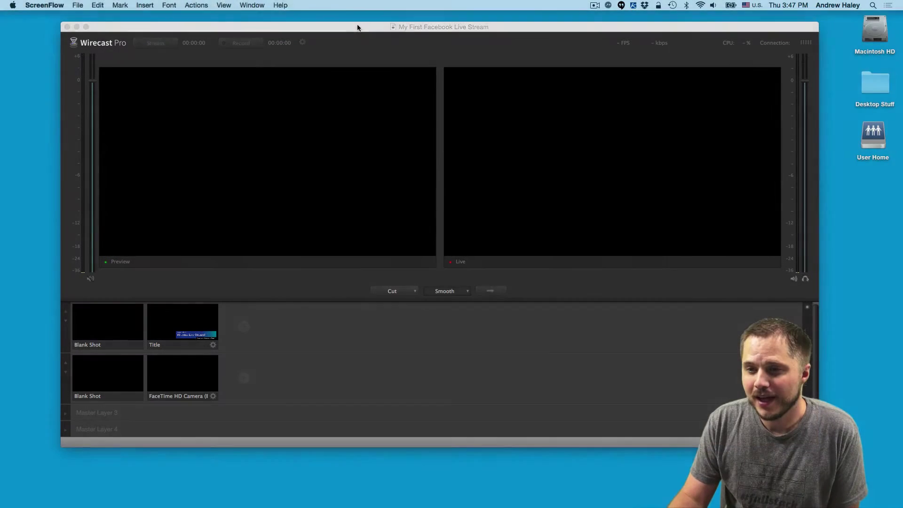
# Step: Focus Wirecast Pro and bring up its Output menu with Output Settings
pyautogui.click(359, 27)
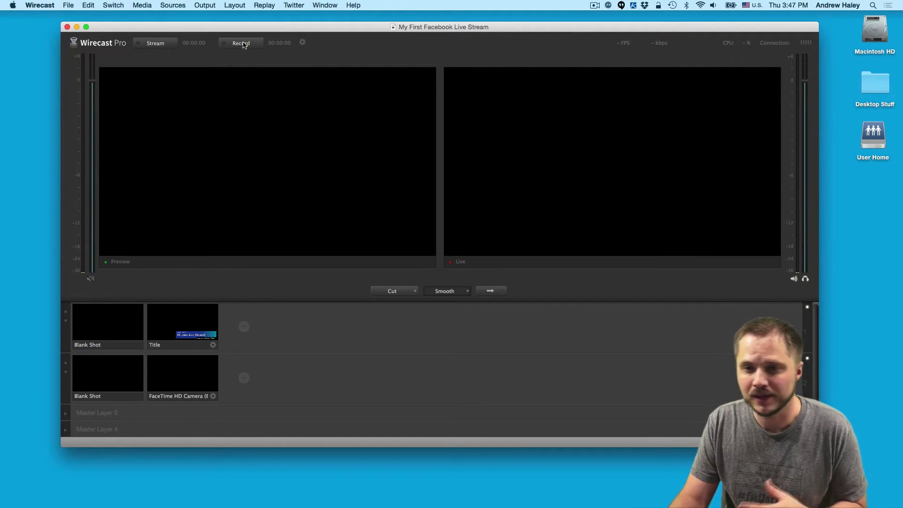
pyautogui.click(204, 5)
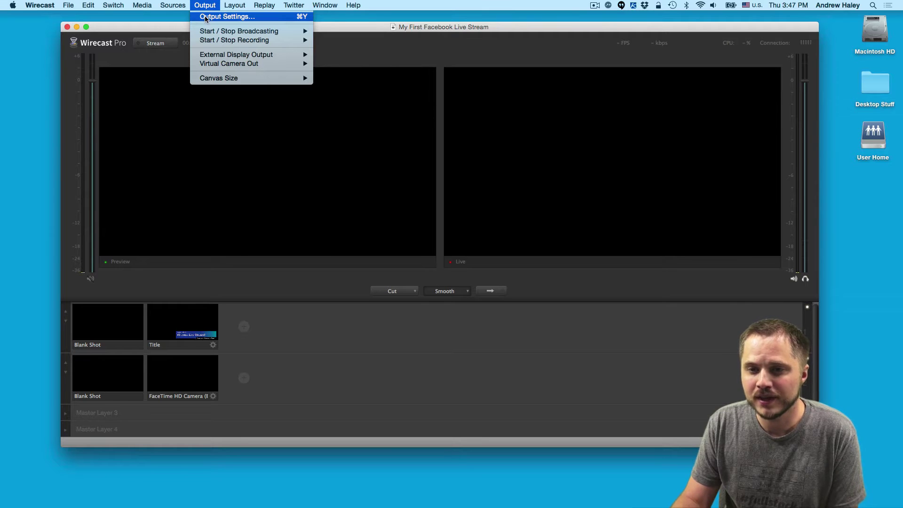
# Step: Choose Facebook as the streaming destination in Output Settings and confirm it
pyautogui.click(206, 17)
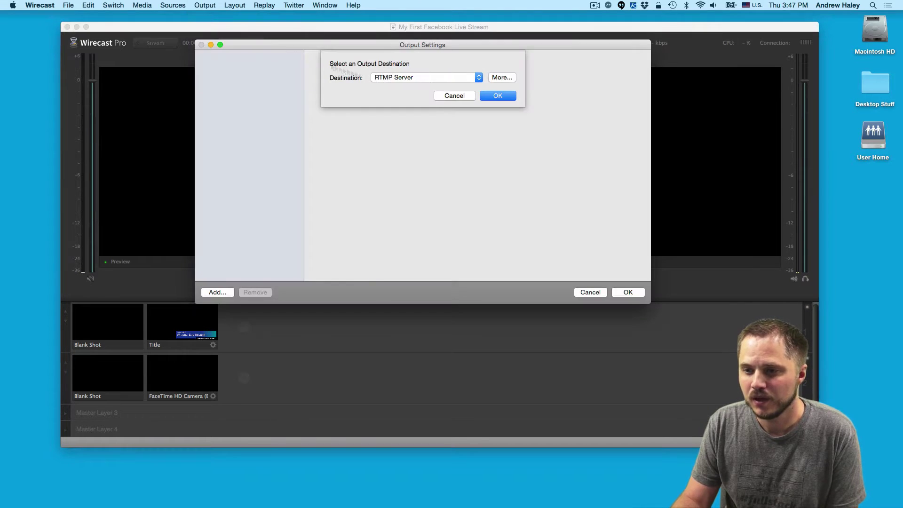
pyautogui.click(426, 75)
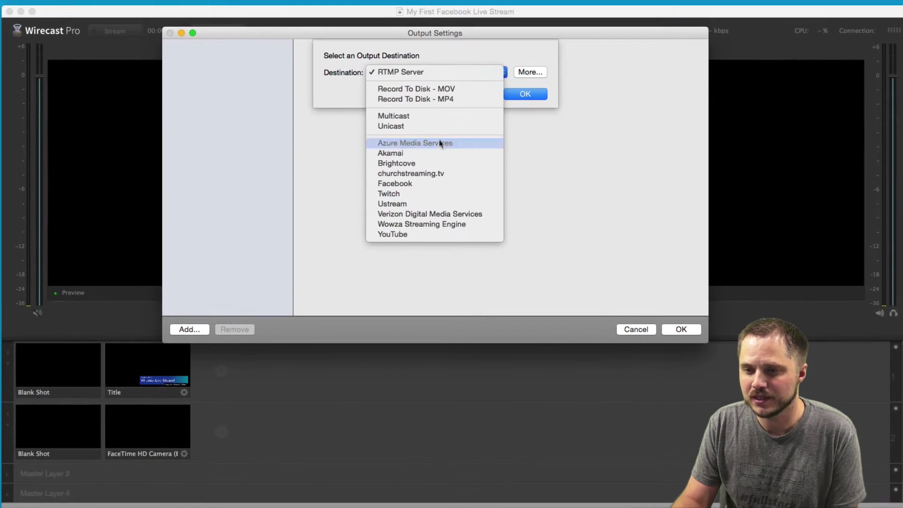
pyautogui.click(435, 183)
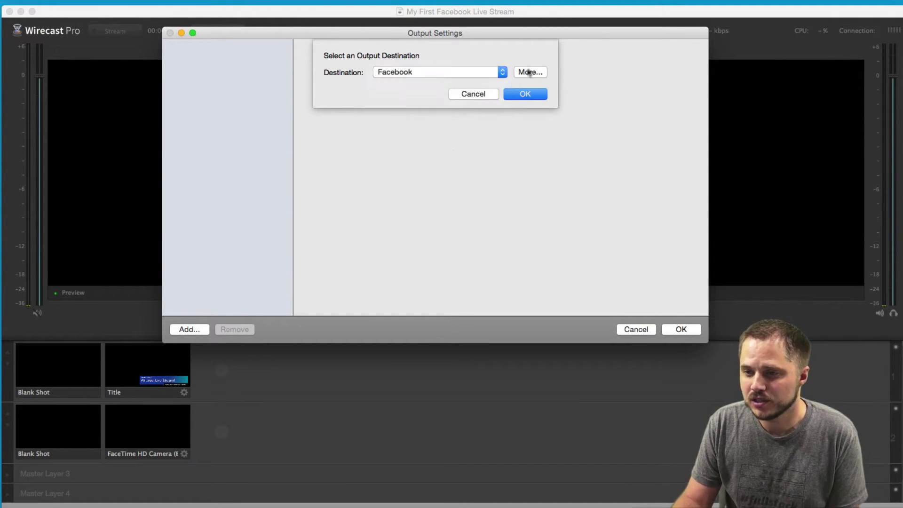
pyautogui.click(526, 94)
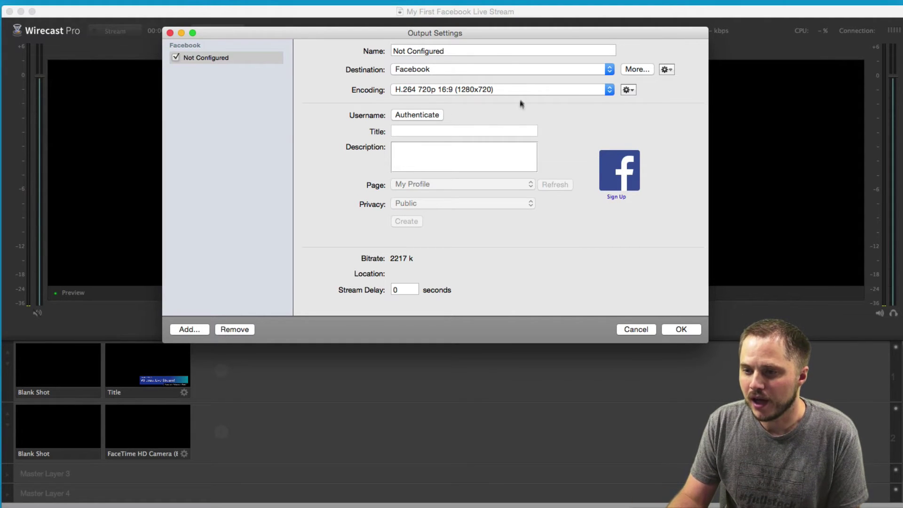
# Step: Authenticate the Facebook output by logging in with the account email and password
pyautogui.click(416, 115)
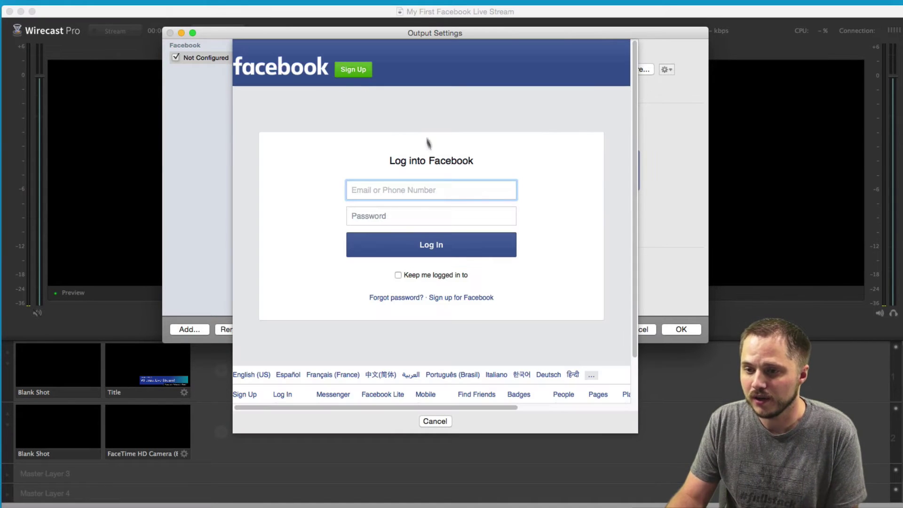
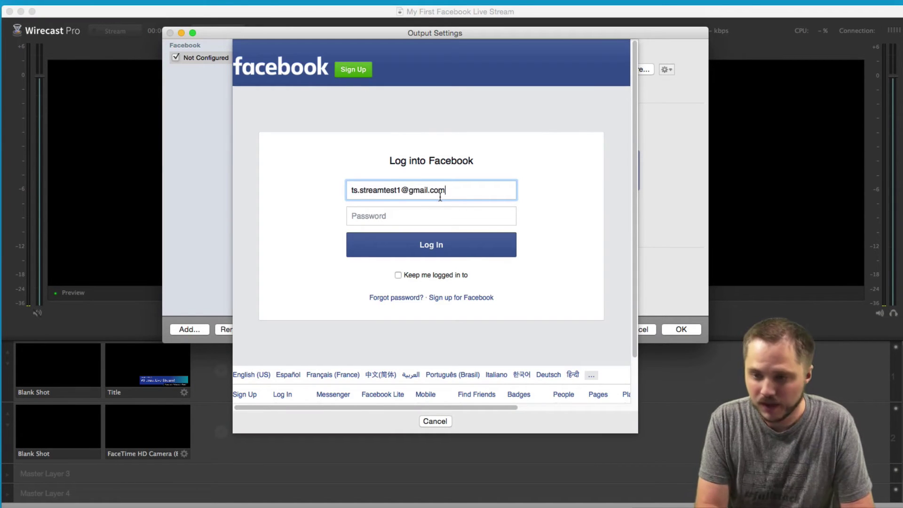
pyautogui.press('Tab')
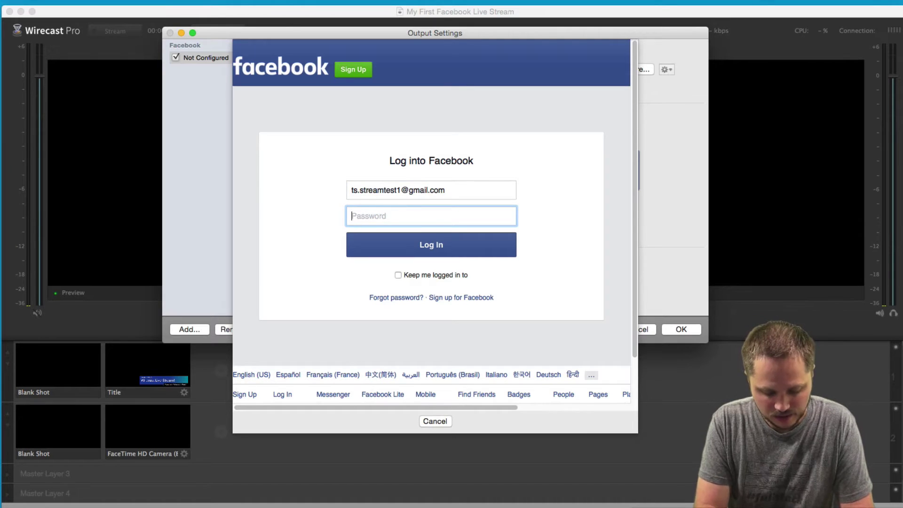
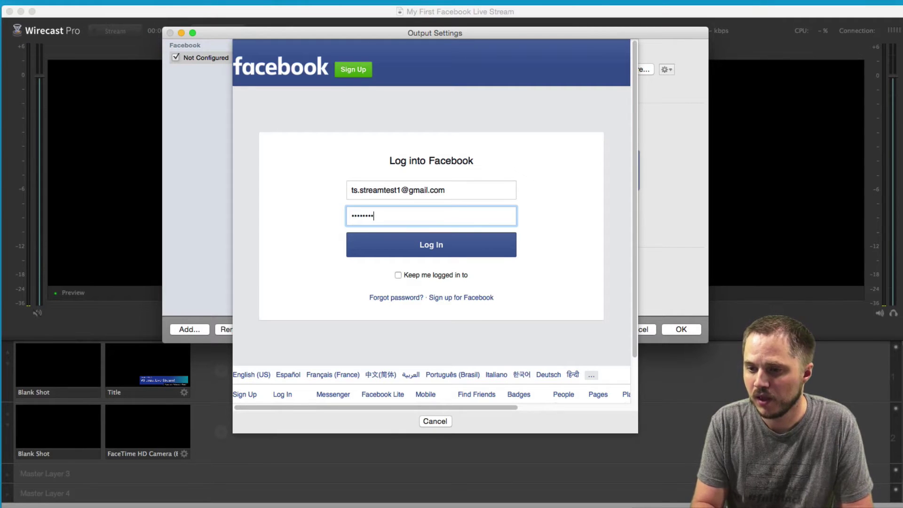
pyautogui.press('Return')
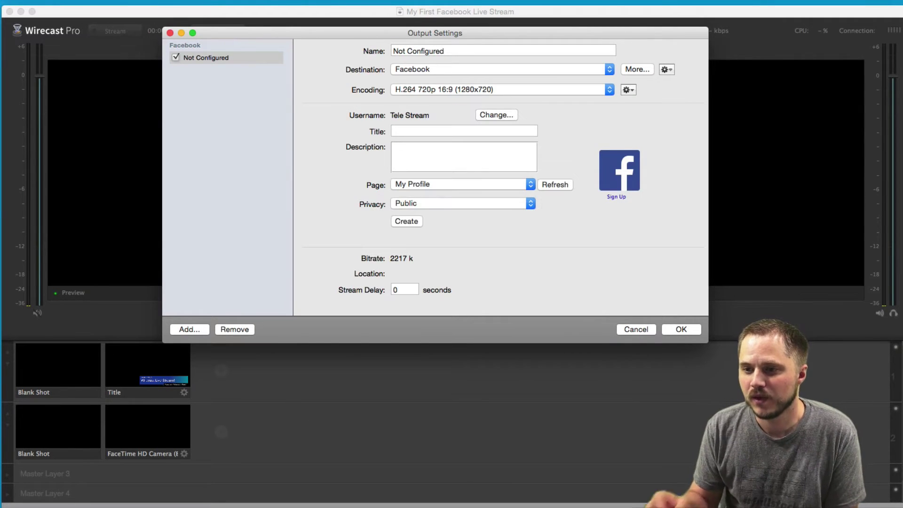
# Step: Enter title 'My First Live Stream!' and description 'Streaming live with Wirecast!', posting to My Profile as Only Me
pyautogui.click(410, 131)
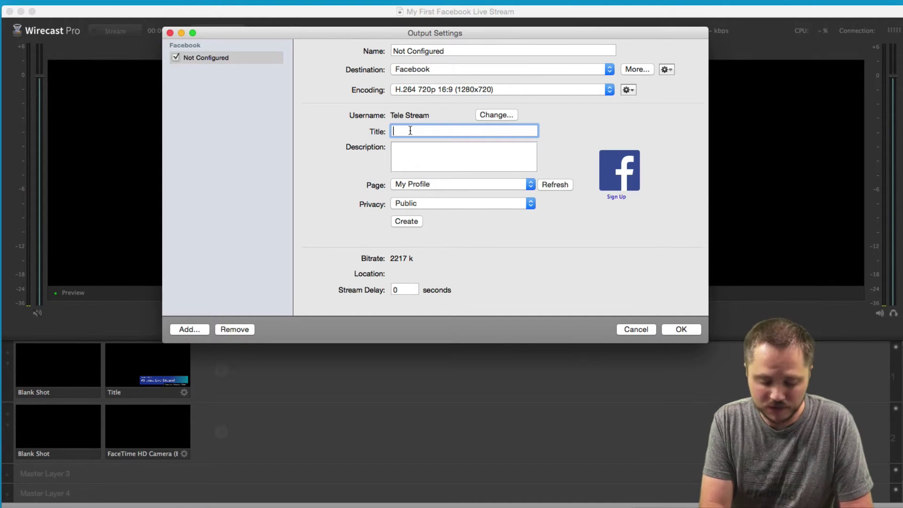
pyautogui.write('My First LIve Stream!')
pyautogui.press('Tab')
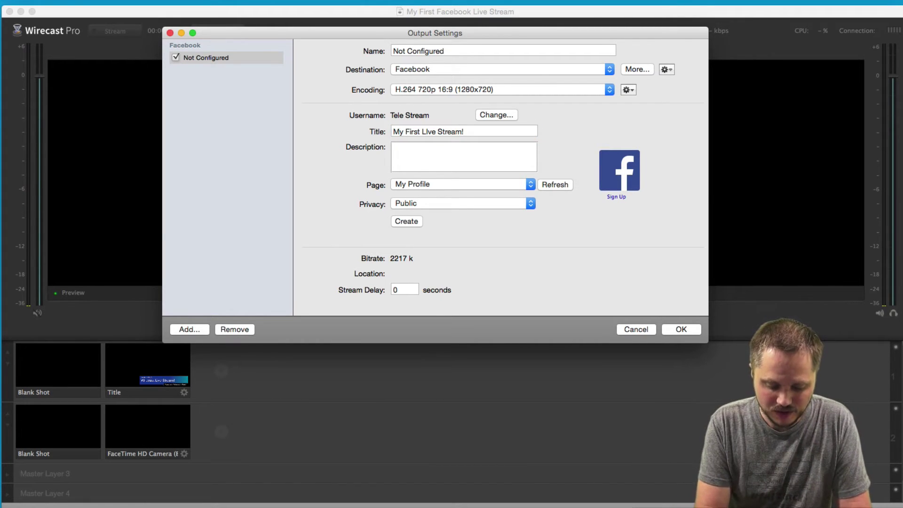
pyautogui.write('Streaming live with Wirecast!')
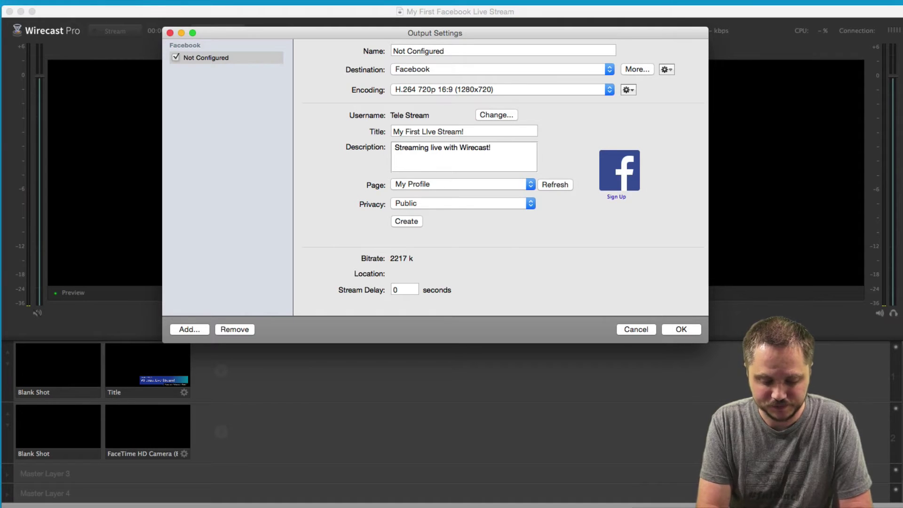
pyautogui.click(426, 183)
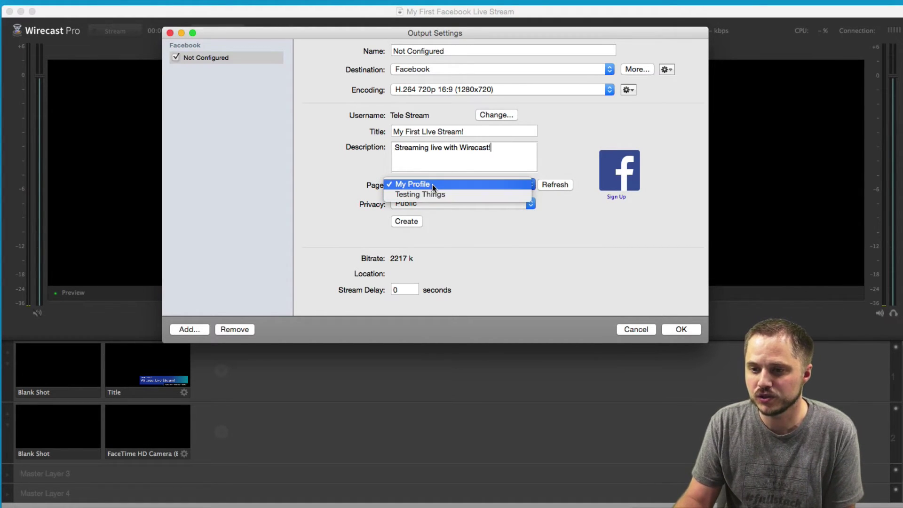
pyautogui.click(432, 184)
pyautogui.click(436, 203)
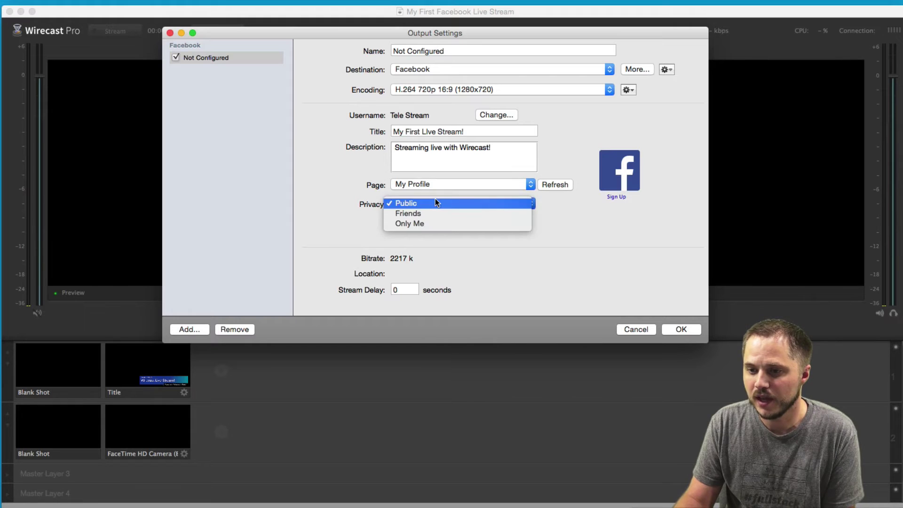
pyautogui.click(439, 224)
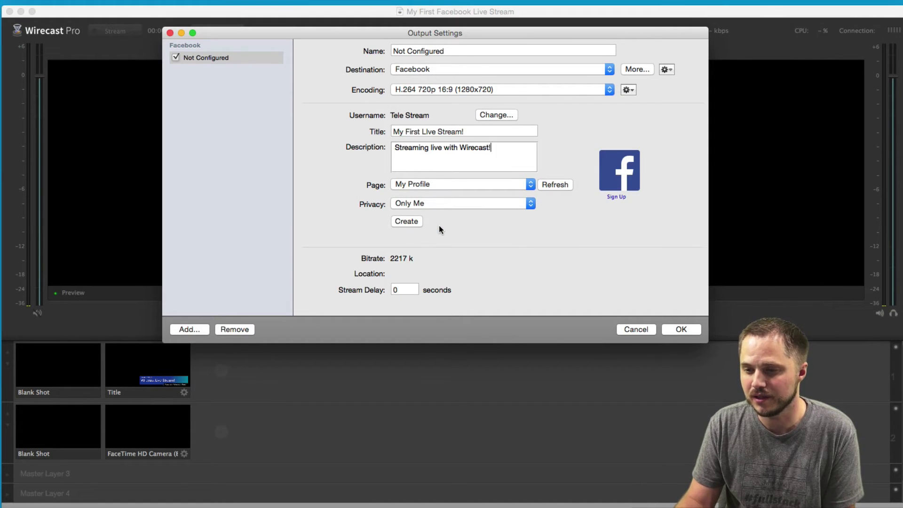
# Step: Keep H.264 720p encoding and create the Facebook live video to generate its RTMP location
pyautogui.click(572, 90)
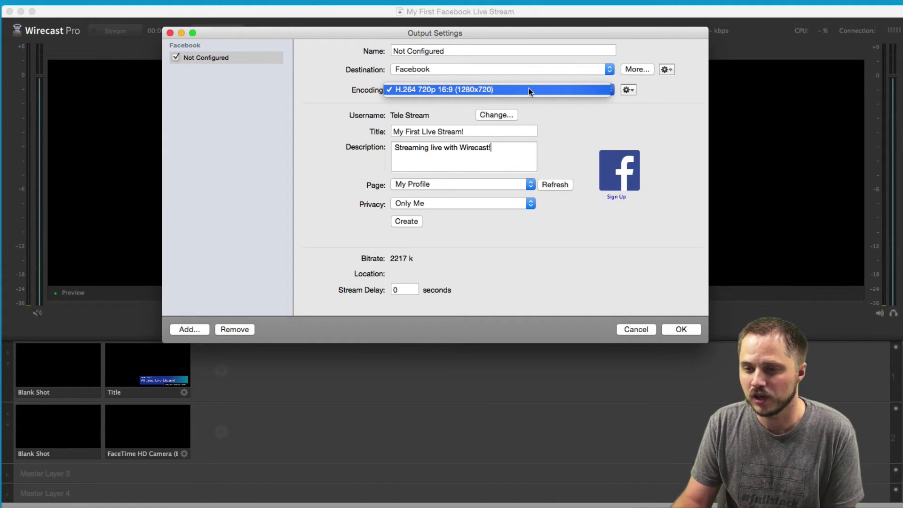
pyautogui.click(541, 107)
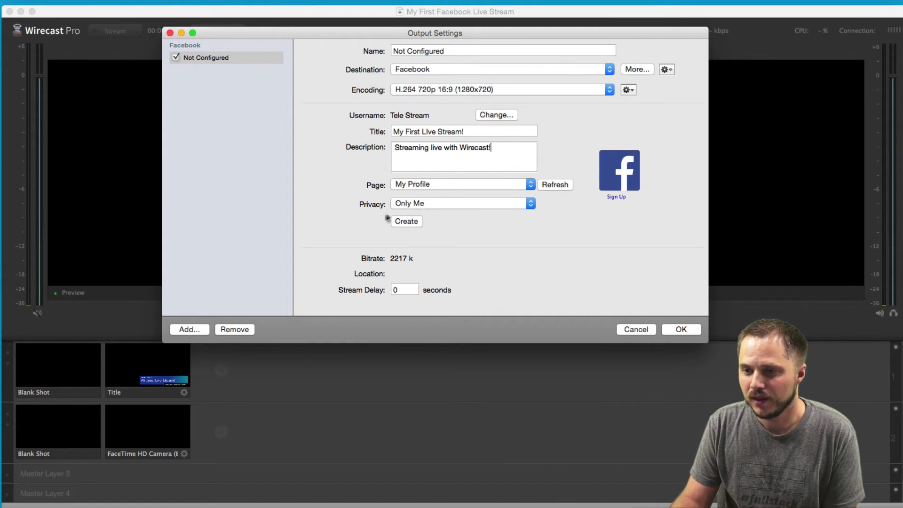
pyautogui.click(407, 221)
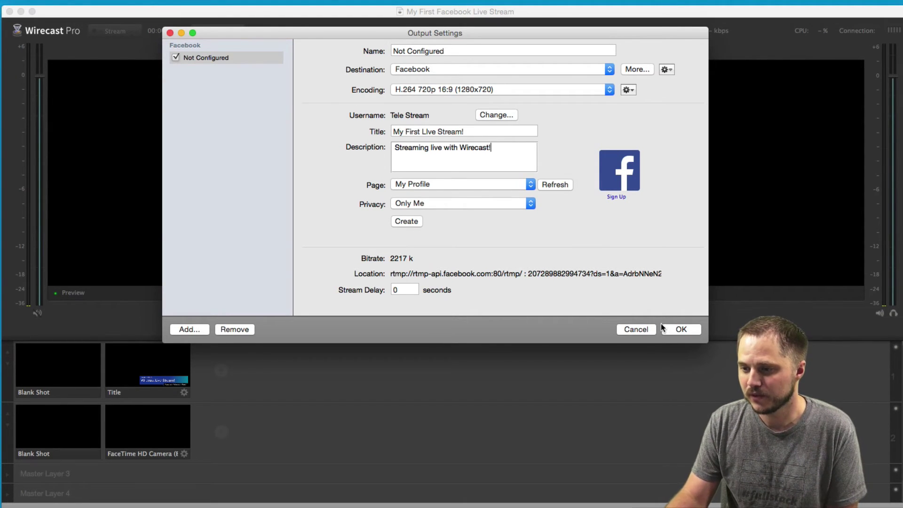
# Step: Close Output Settings and take the FaceTime camera shot with the lower-third title live
pyautogui.click(678, 328)
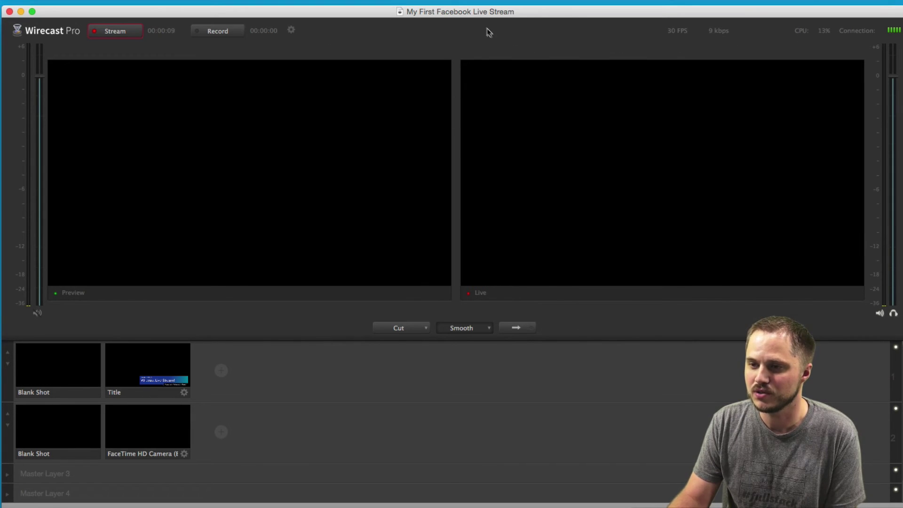
pyautogui.click(156, 430)
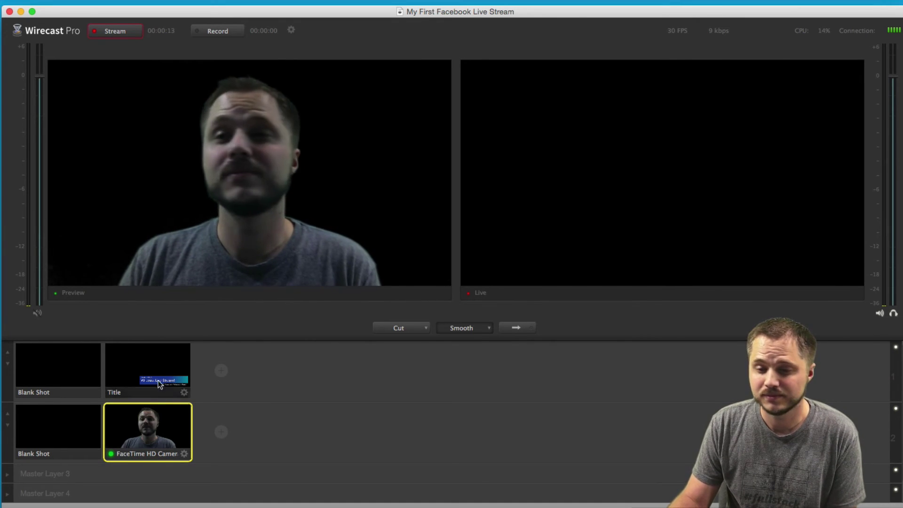
pyautogui.click(154, 365)
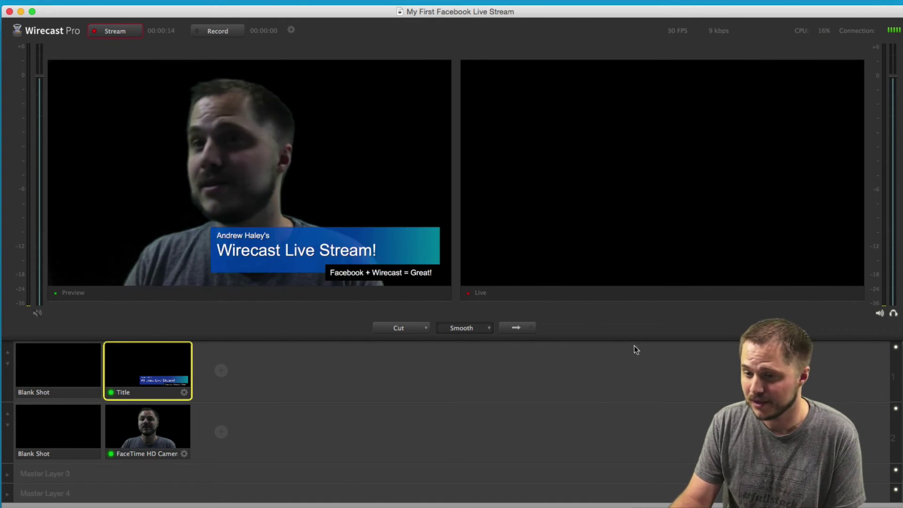
pyautogui.click(516, 327)
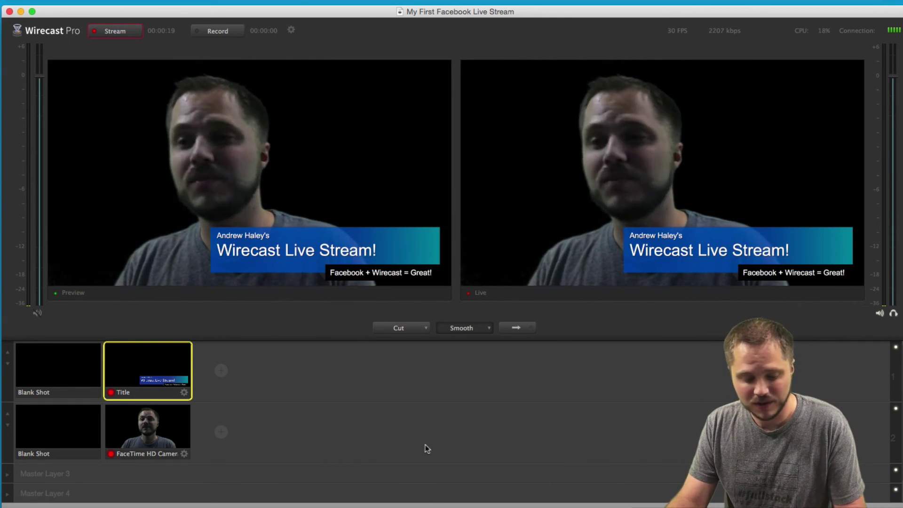
# Step: In Safari, go to the Facebook News Feed and play the live stream post
pyautogui.press('super+Tab')
pyautogui.press('super+Tab')
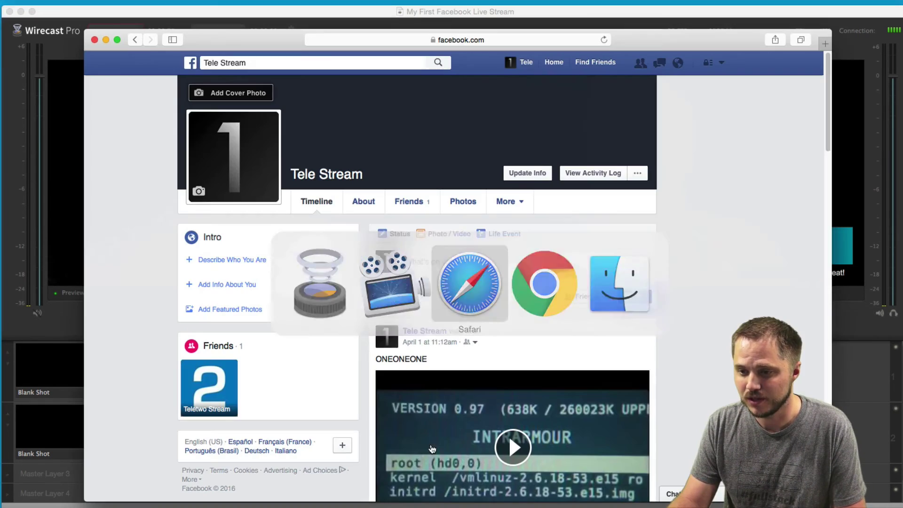
pyautogui.click(554, 63)
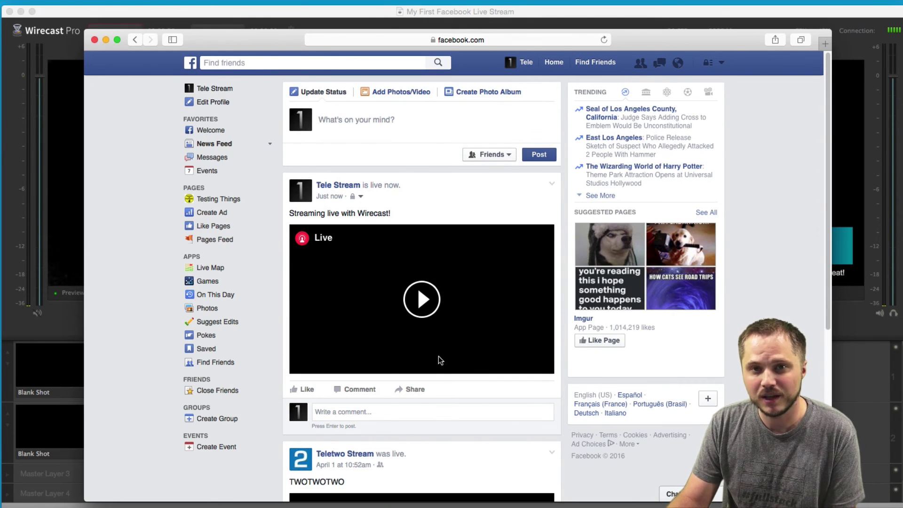
pyautogui.click(422, 300)
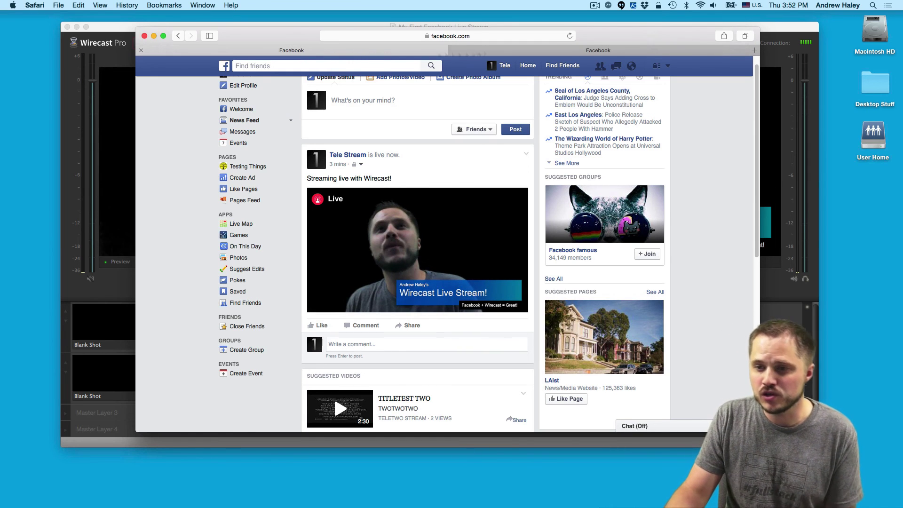
pyautogui.click(557, 49)
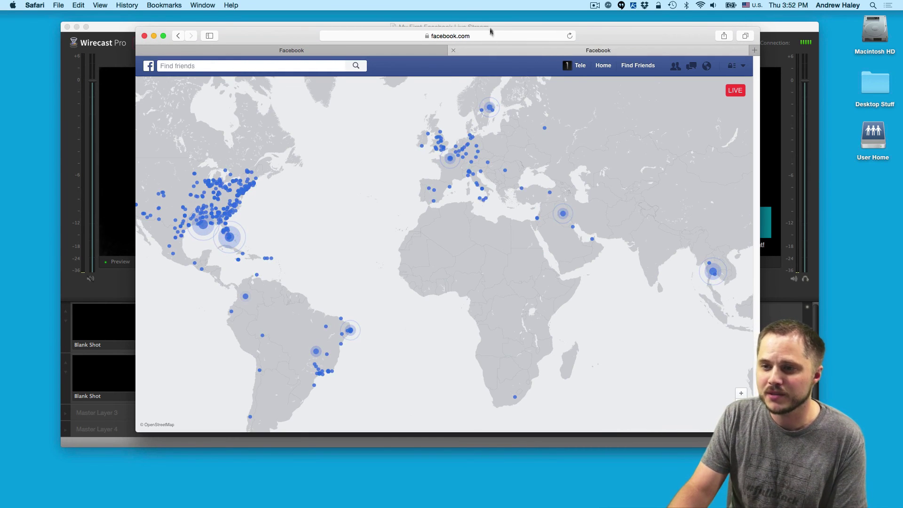
pyautogui.click(505, 37)
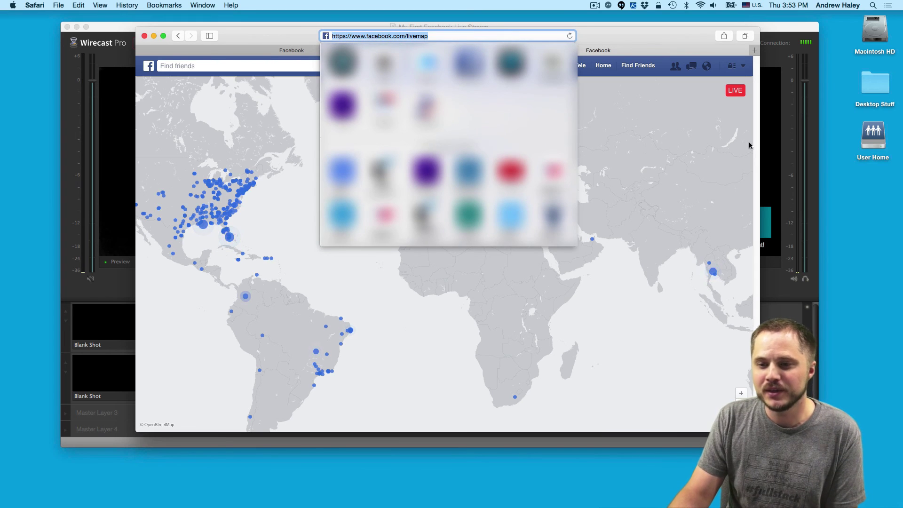
pyautogui.press('Escape')
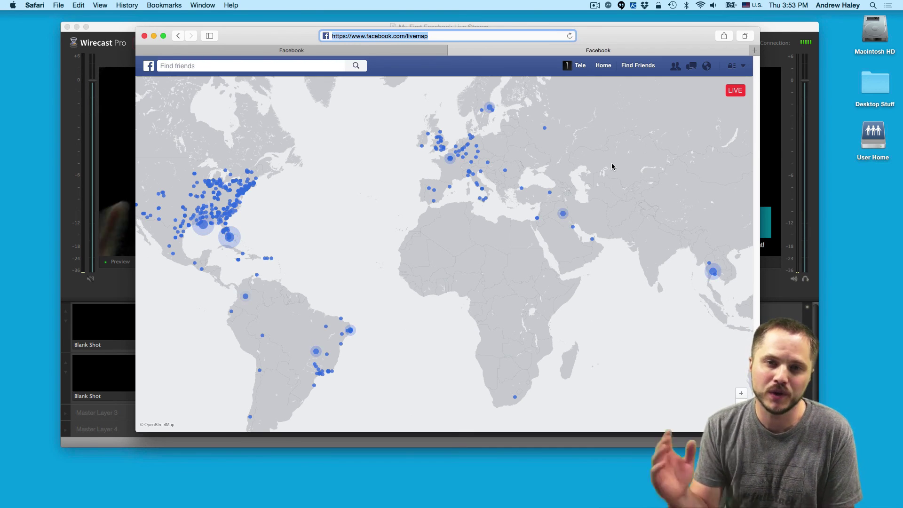
pyautogui.click(305, 51)
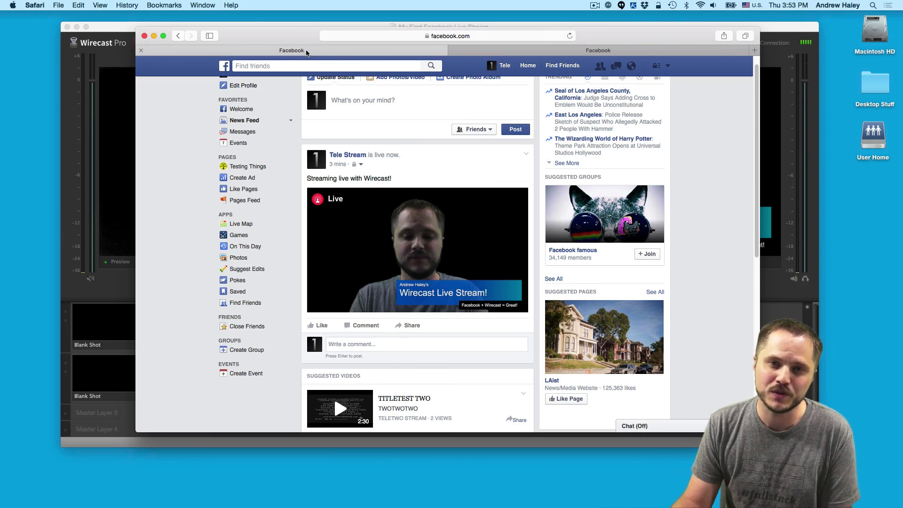